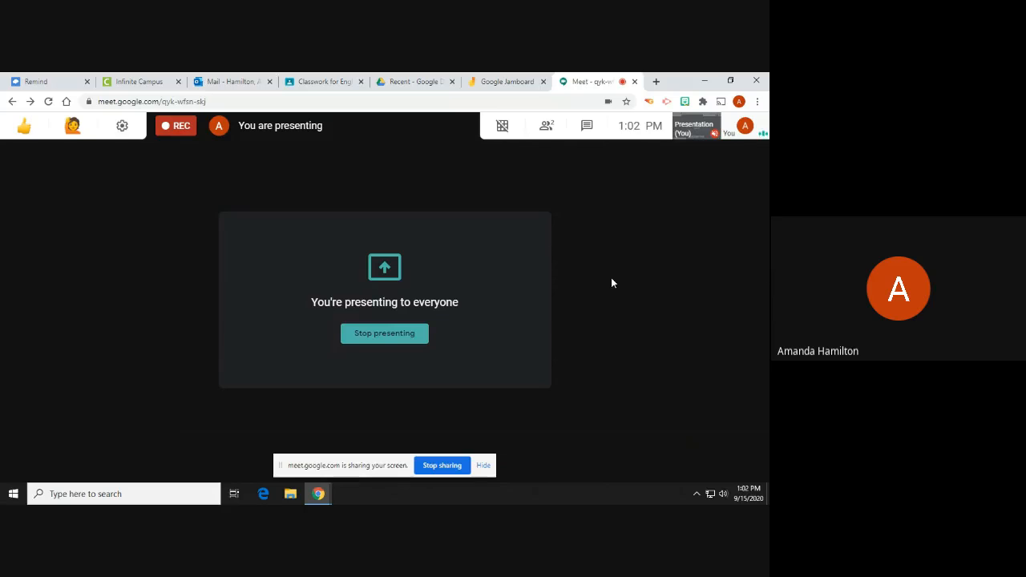
Switch to Google Drive and create a new Google Jamboard file.
left_click(422, 82)
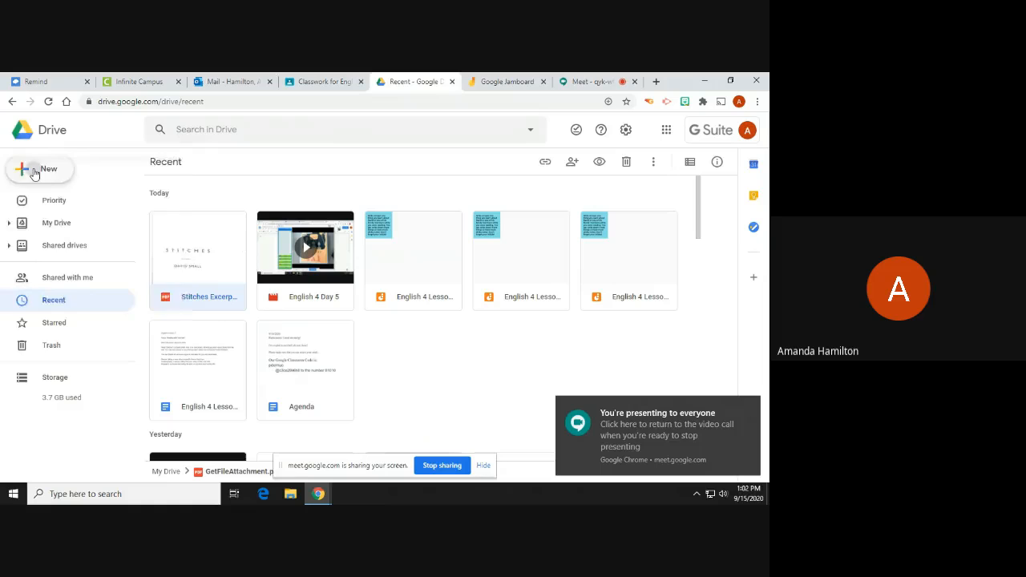
left_click(34, 171)
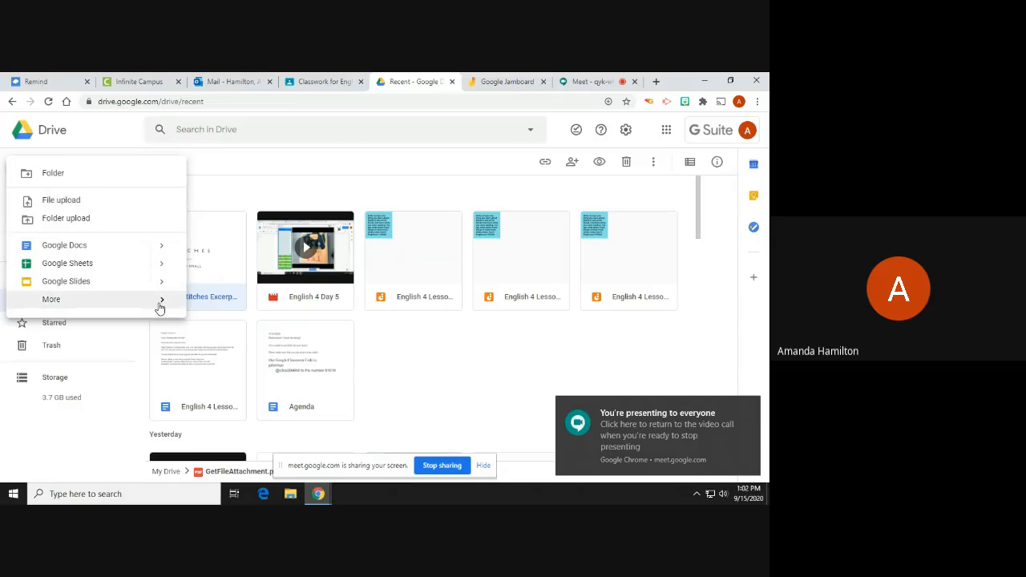
mouse_move(160, 308)
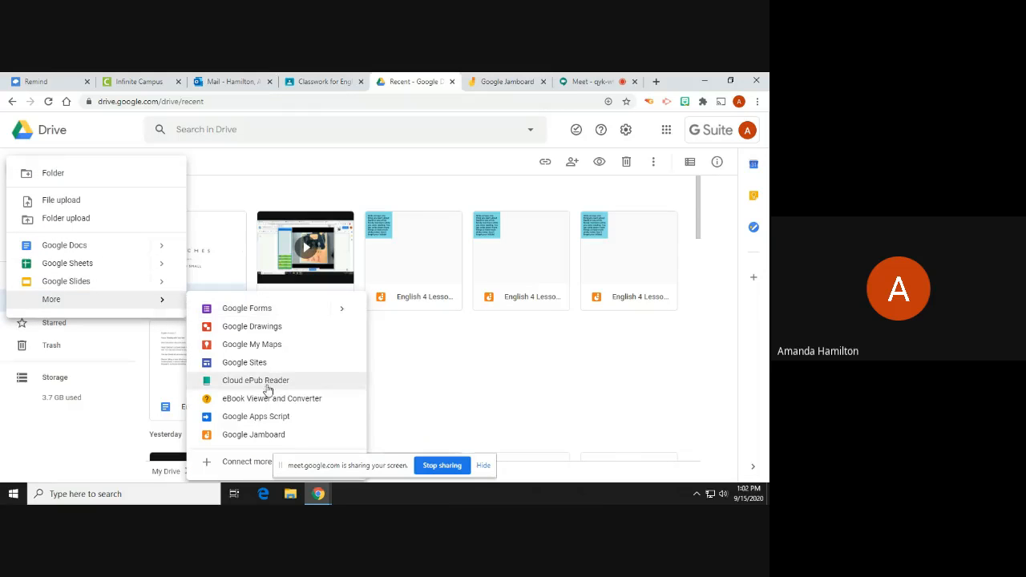
left_click(271, 435)
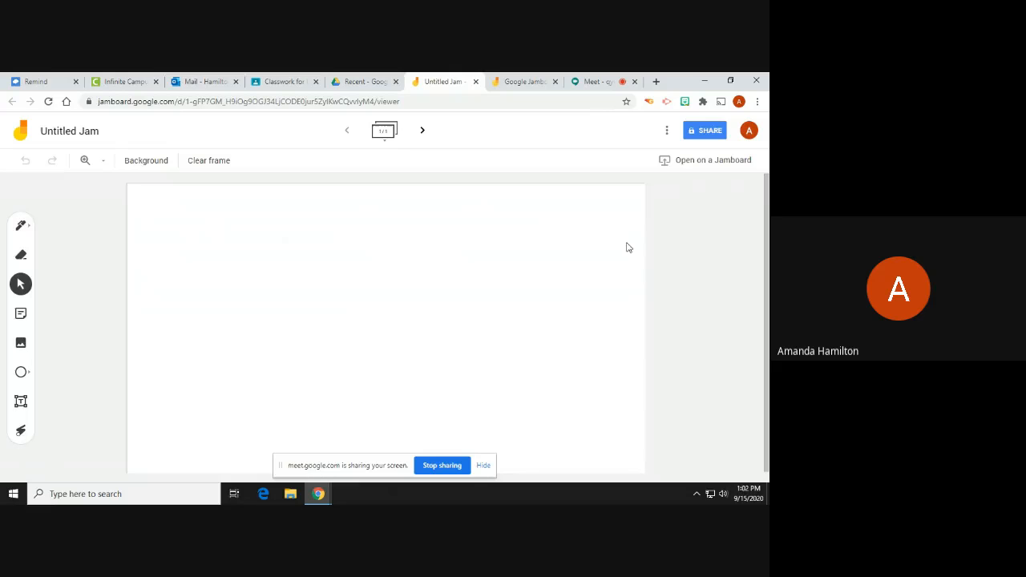
Rename the untitled jam as Practice.
left_click(45, 132)
type("Practice")
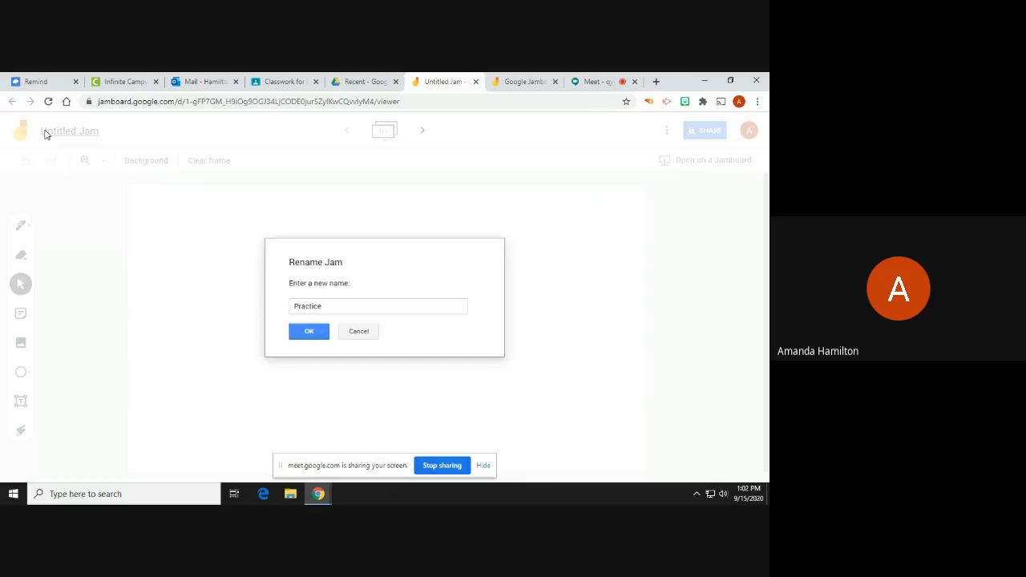
key("Return")
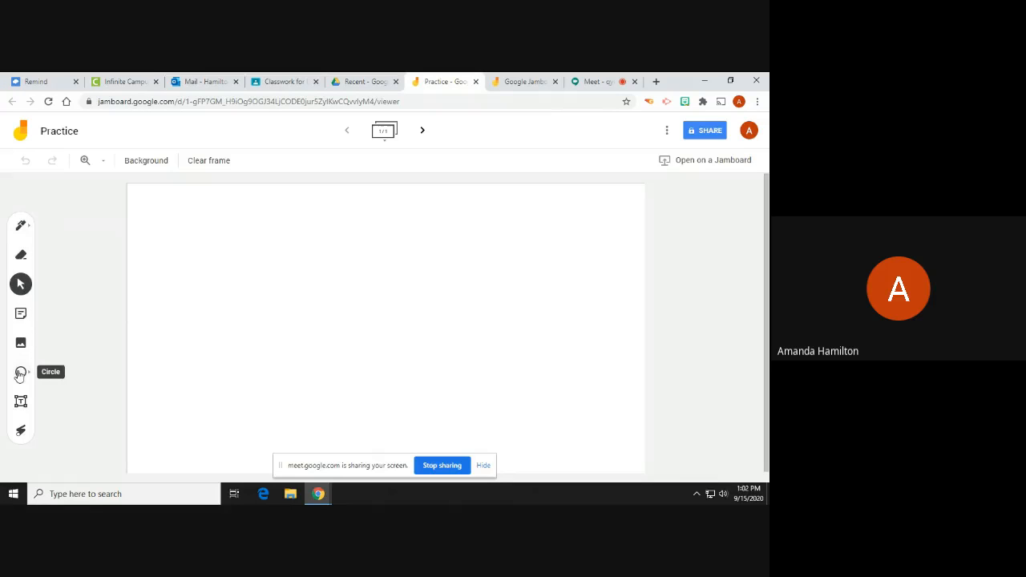
Start a new sticky note and enter the text "What's your favorite movie?".
left_click(22, 315)
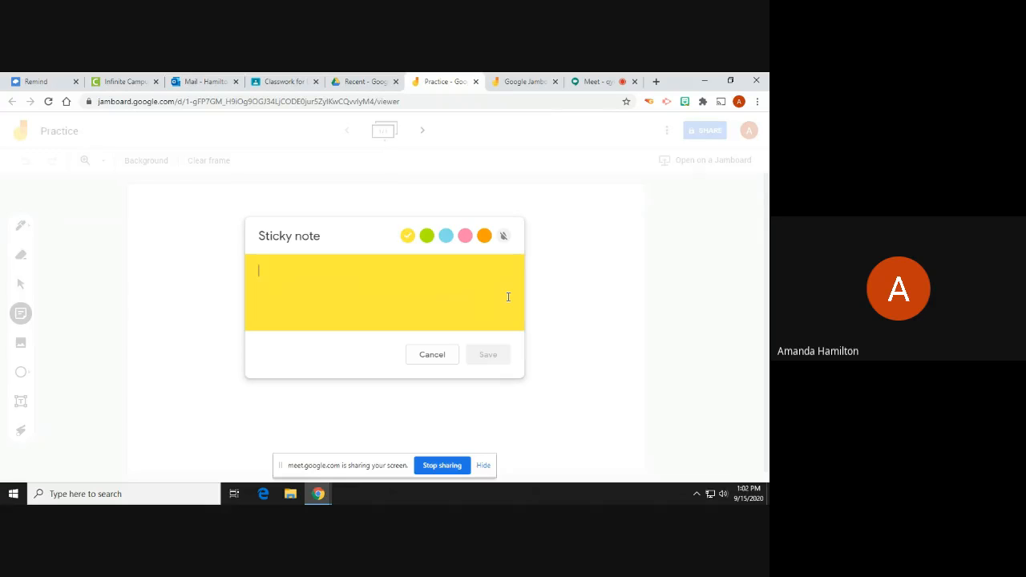
type("What's your ")
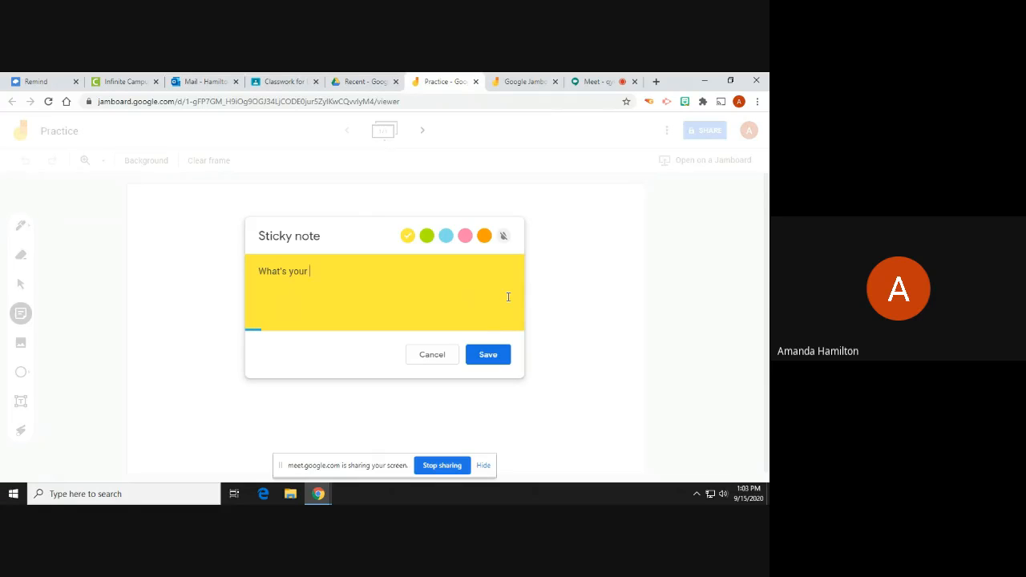
type("vavorite move?")
key("BackSpace")
key("BackSpace")
type("ie?")
Set the sticky note's color to green, save it to the frame and close the note editor.
left_click(427, 235)
left_click(484, 234)
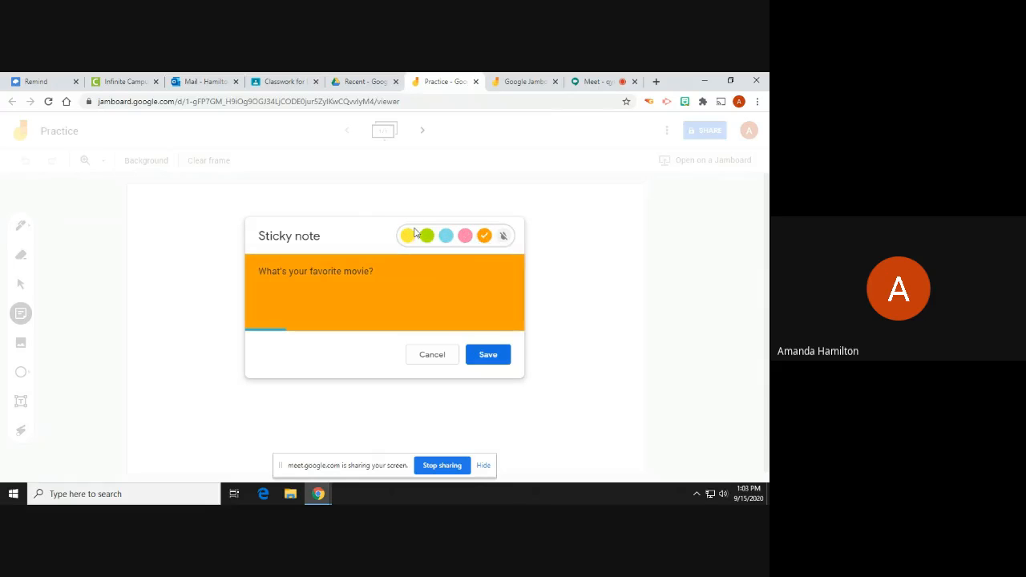
left_click(426, 235)
left_click(502, 236)
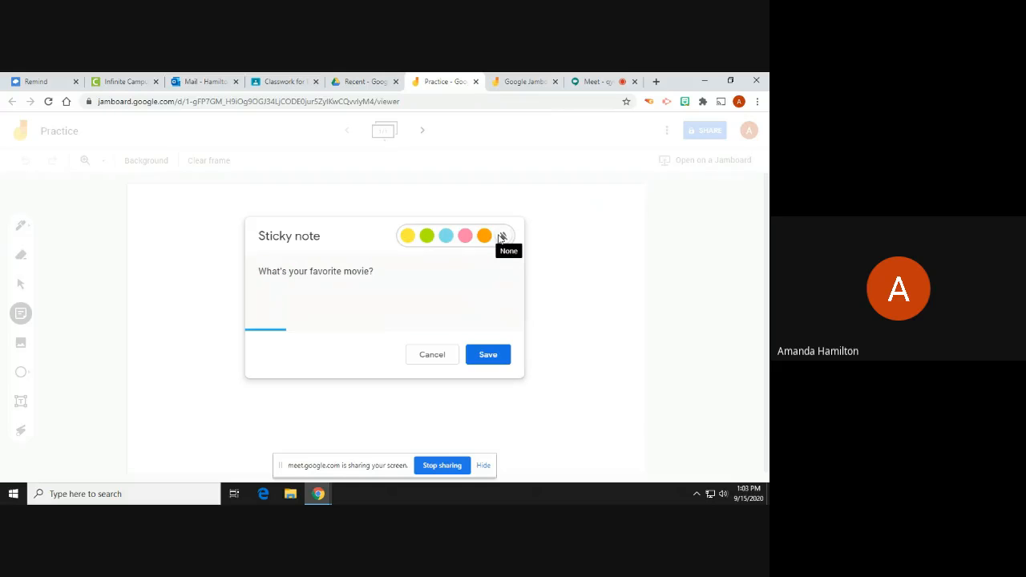
left_click(426, 234)
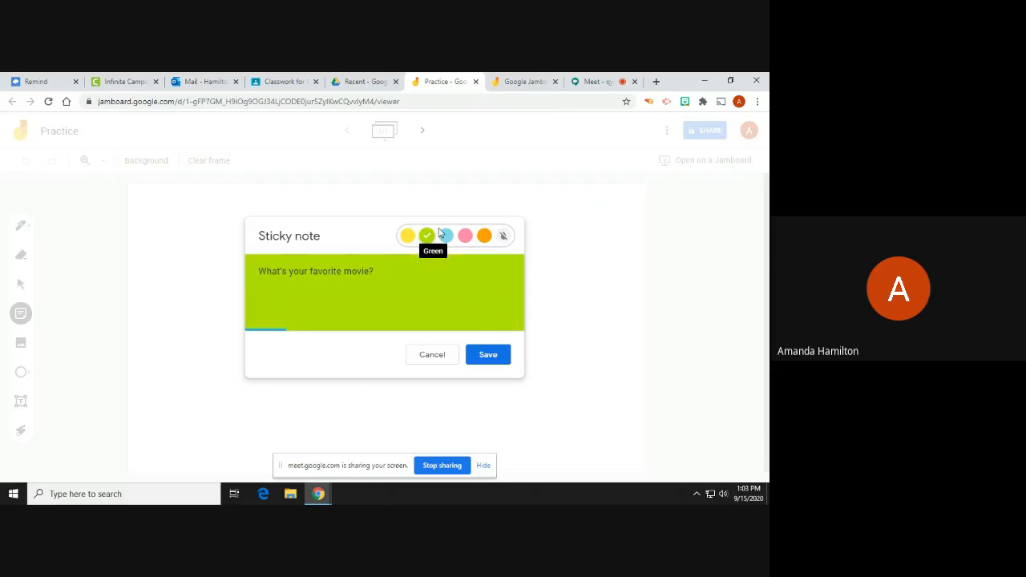
left_click(488, 354)
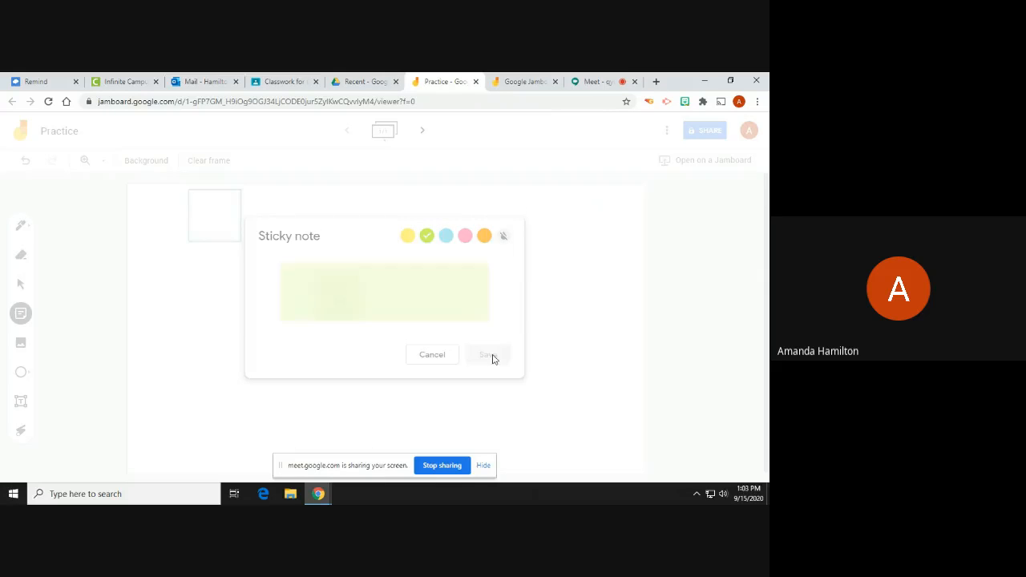
left_click(429, 354)
Enlarge the green question note and move it into the frame's upper-left corner.
left_click(238, 238)
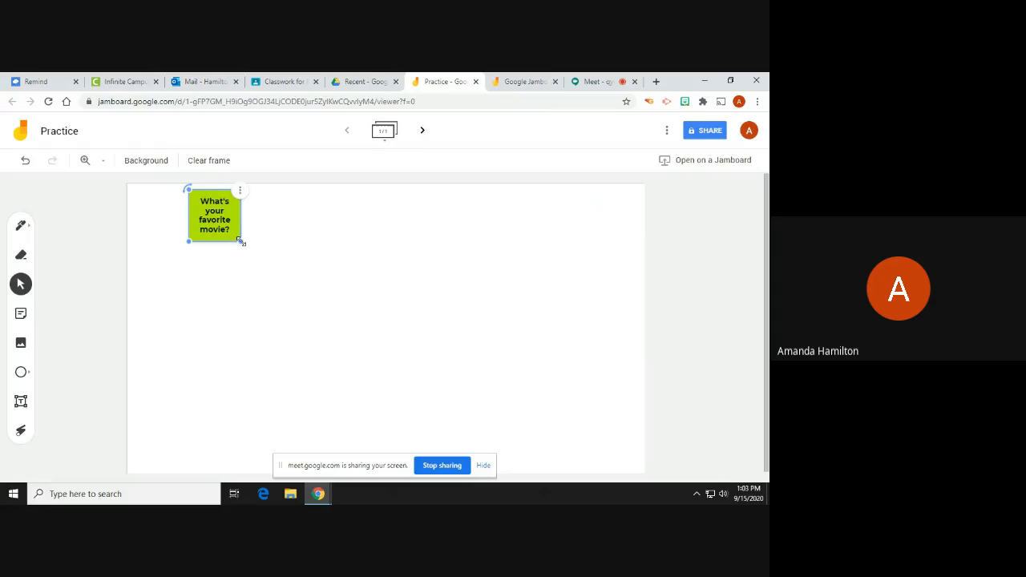
left_click_drag(240, 242, 199, 245)
left_click(128, 276)
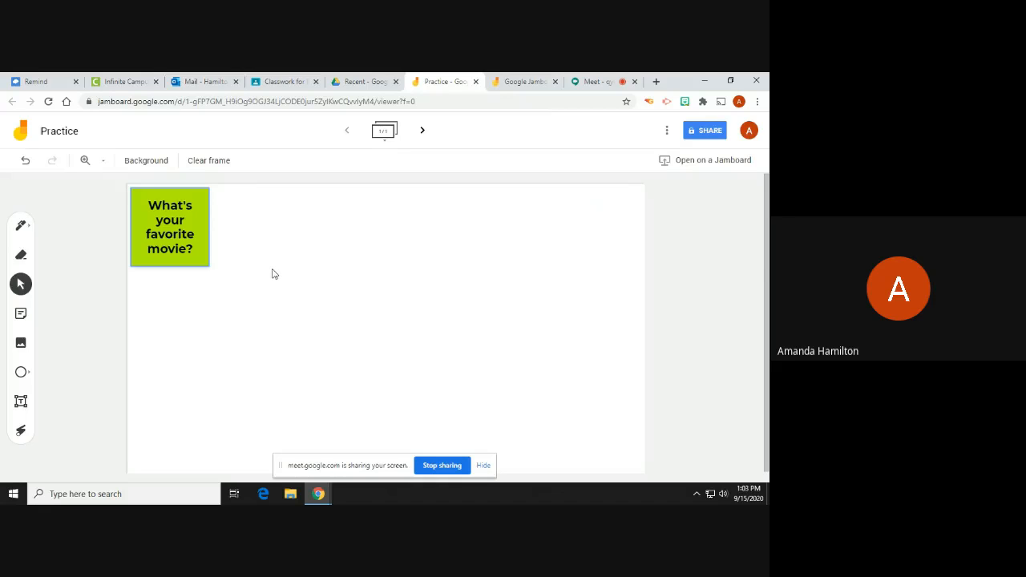
Add two blank frames after the first frame of the jam and collapse the frame overview.
left_click(385, 133)
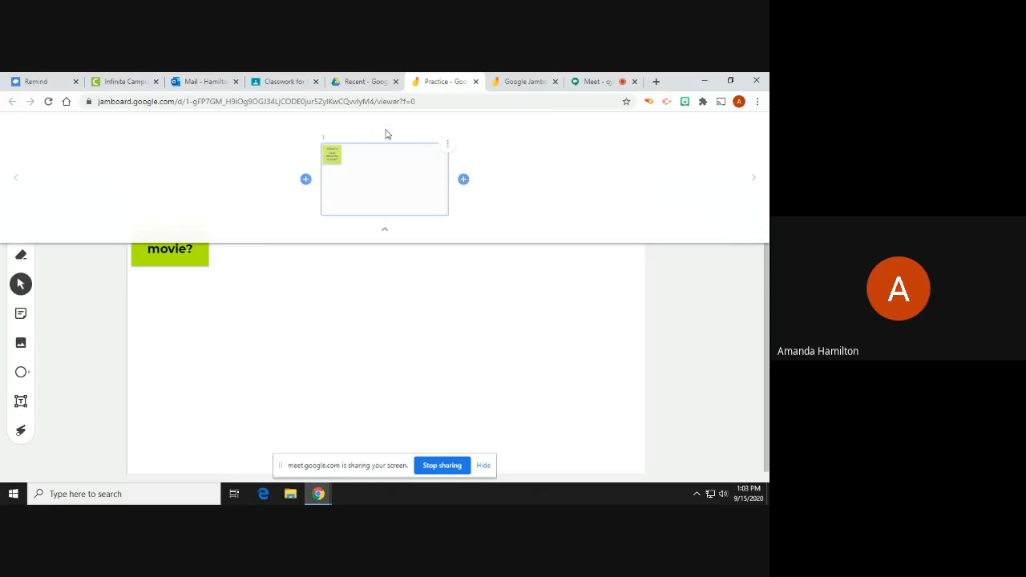
left_click(464, 181)
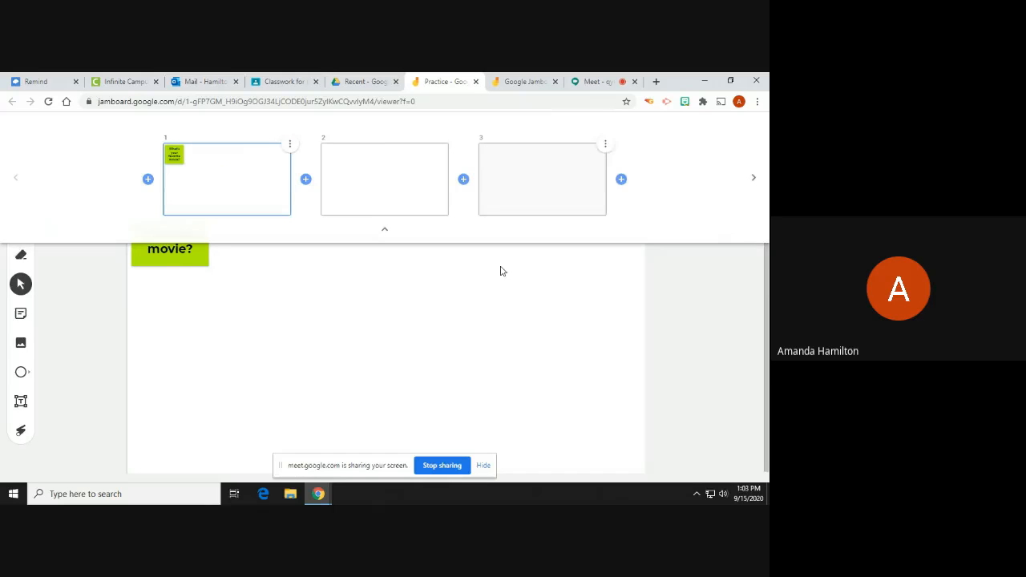
left_click(385, 230)
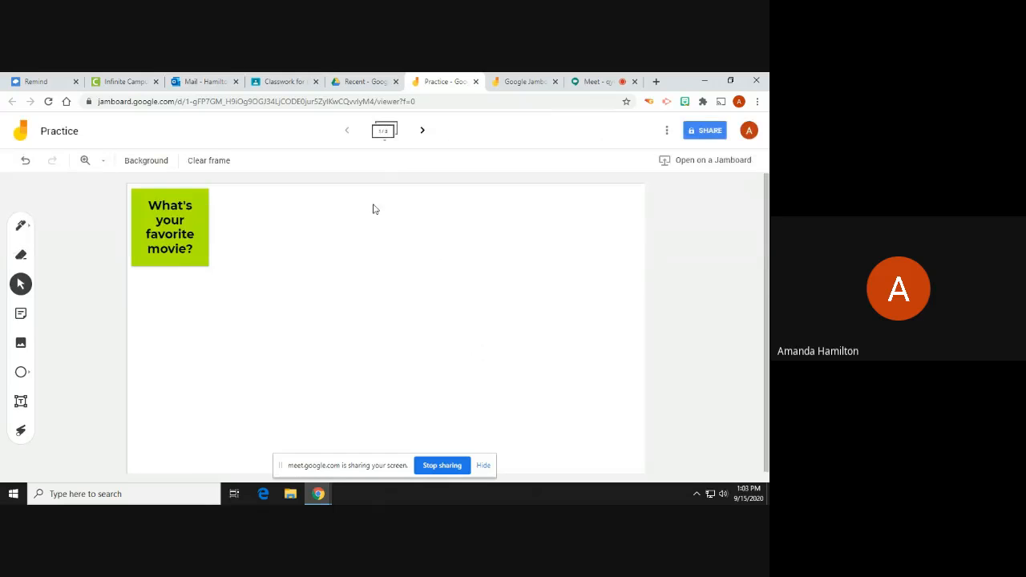
Page forward through the jam's frames and return to the first frame.
left_click(422, 131)
left_click(422, 130)
left_click(345, 132)
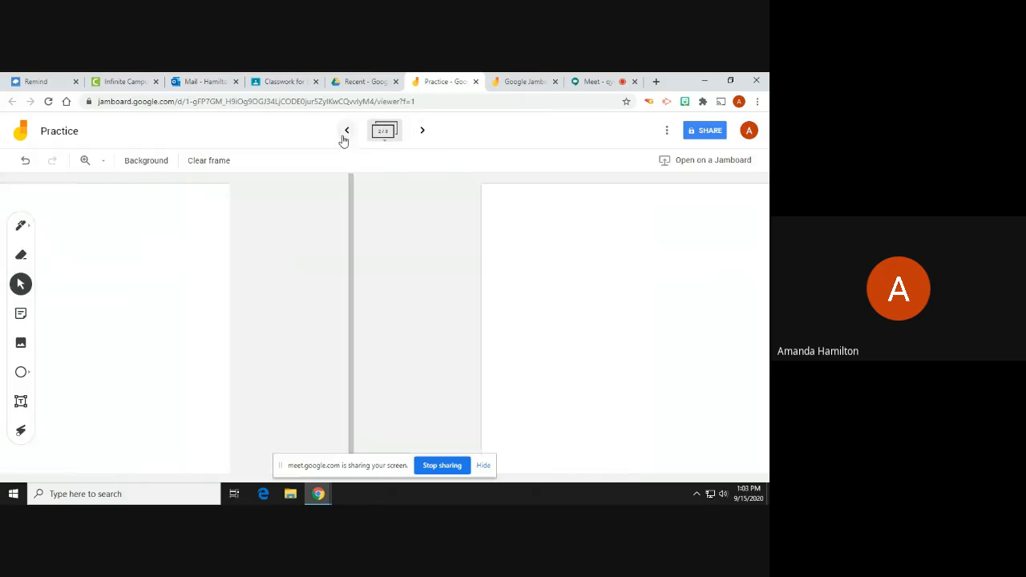
left_click(344, 132)
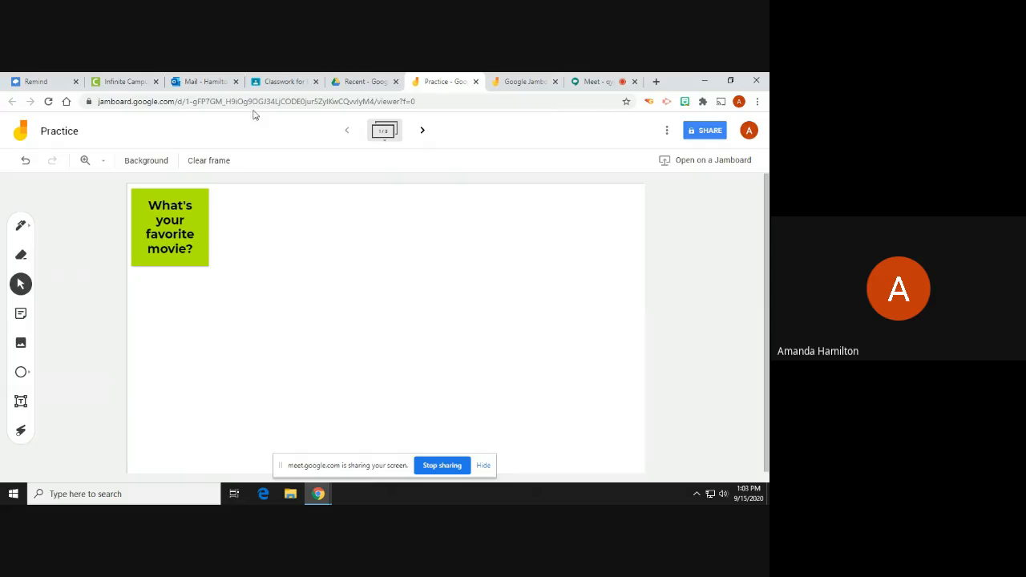
In Google Classroom, open the "Connection - September 15th (DO FIRST)" assignment for editing, examine its attachments' student permissions, and close the page.
left_click(272, 81)
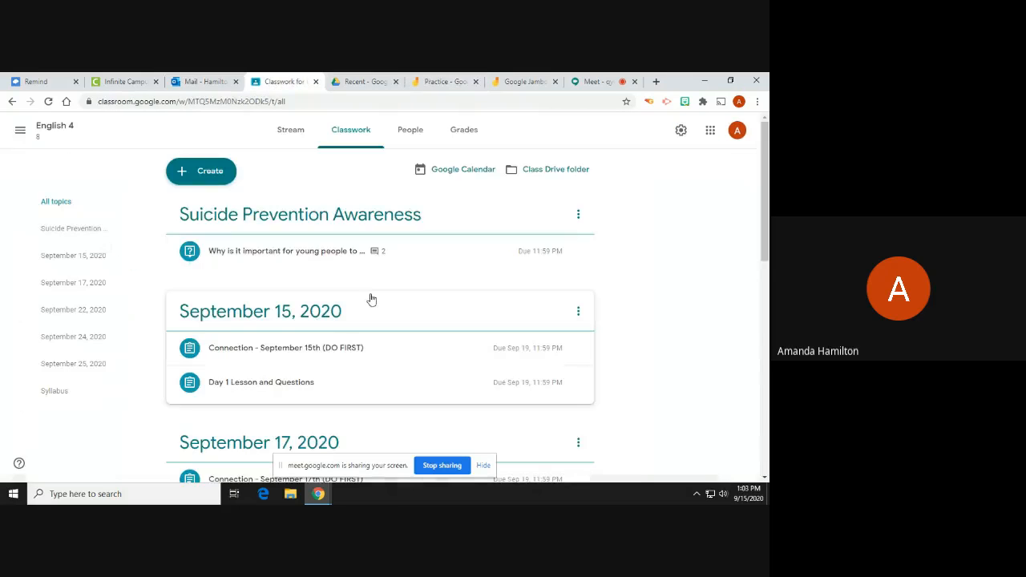
scroll(336, 264, "down", 2)
left_click(315, 249)
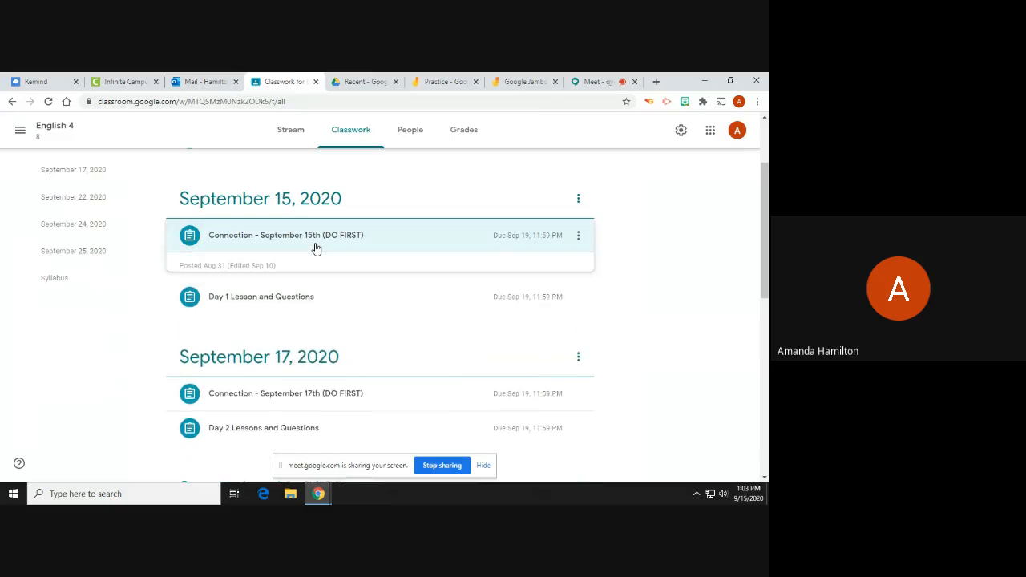
left_click(580, 237)
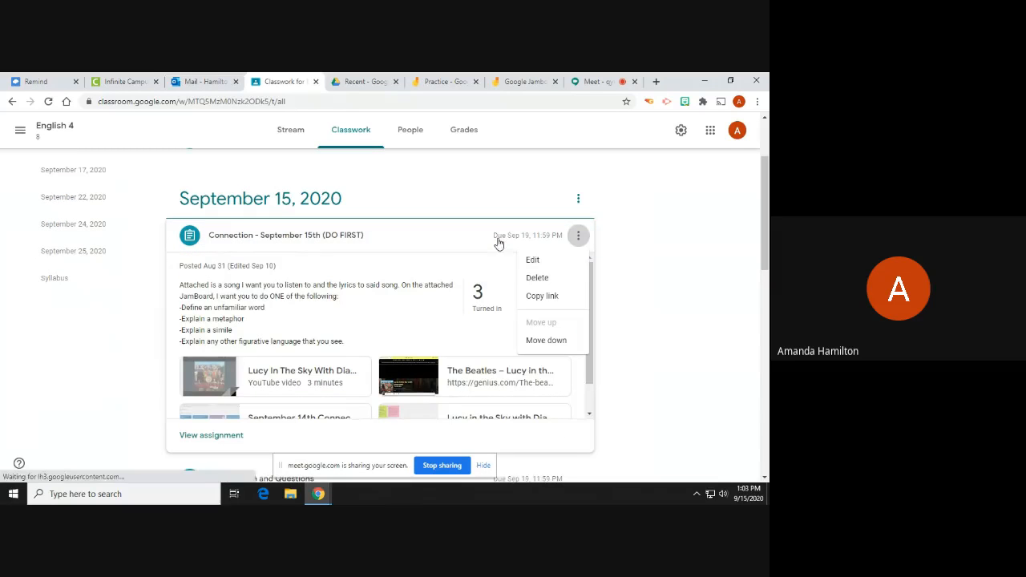
left_click(533, 262)
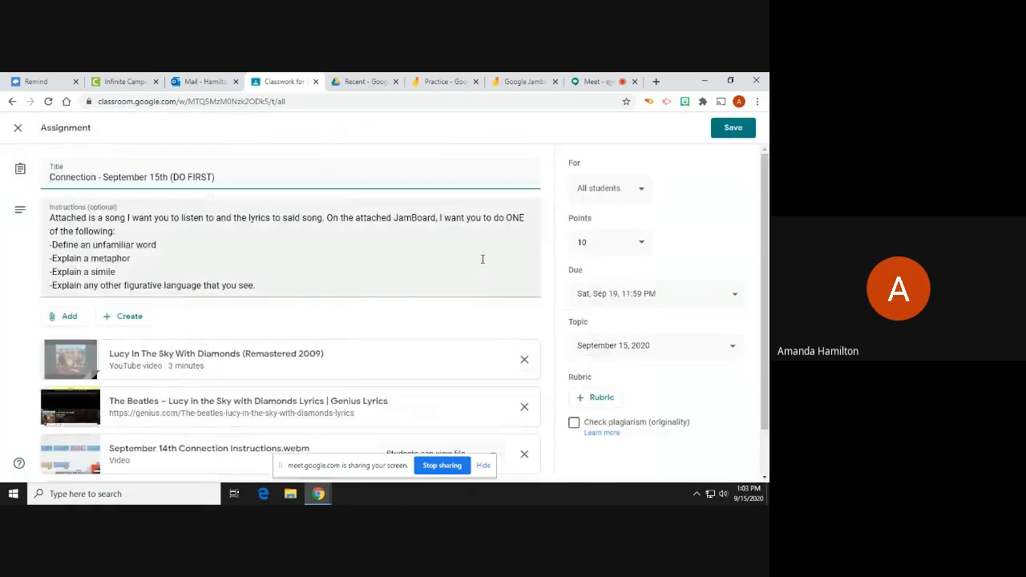
scroll(480, 258, "down", 1)
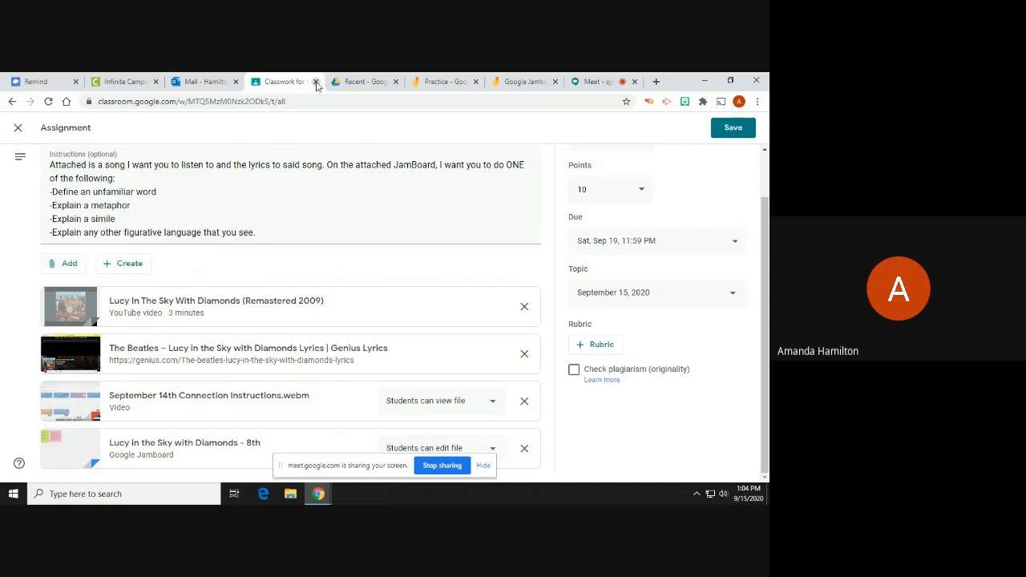
key("ctrl+w")
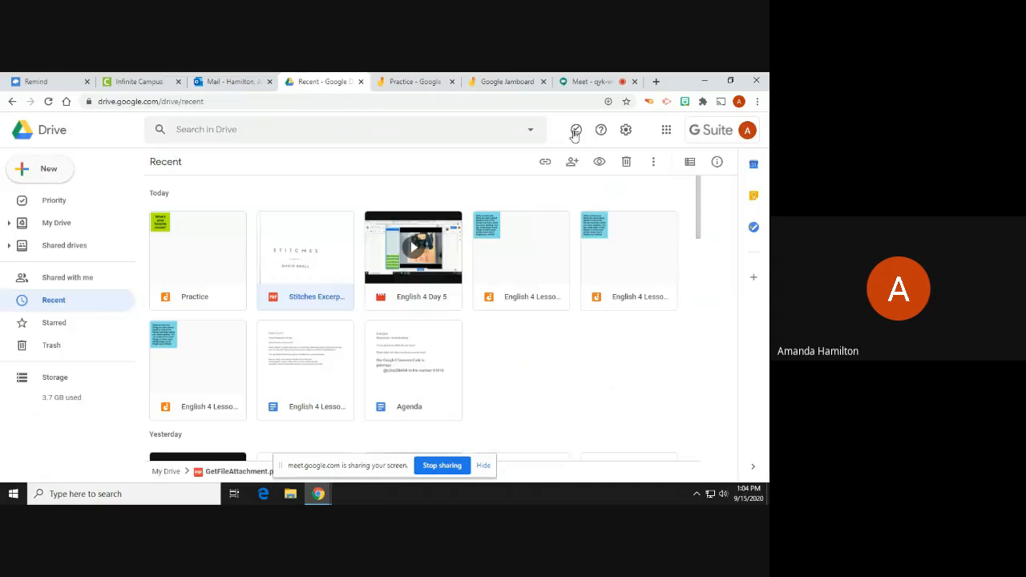
Return to the Practice jam and add a blue sticky note reading "Remember the Titans" followed by the author's initials.
left_click(420, 81)
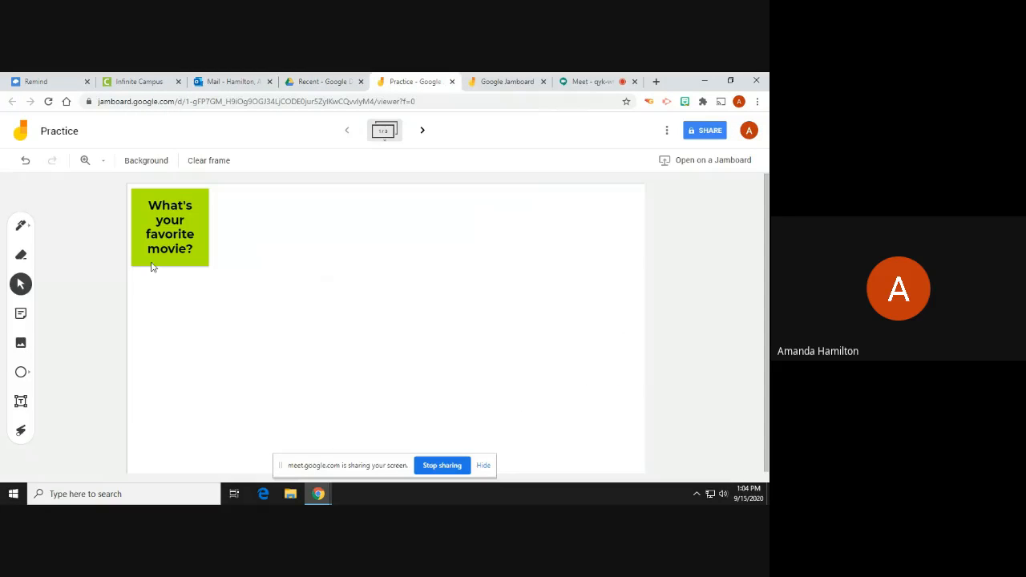
left_click(21, 315)
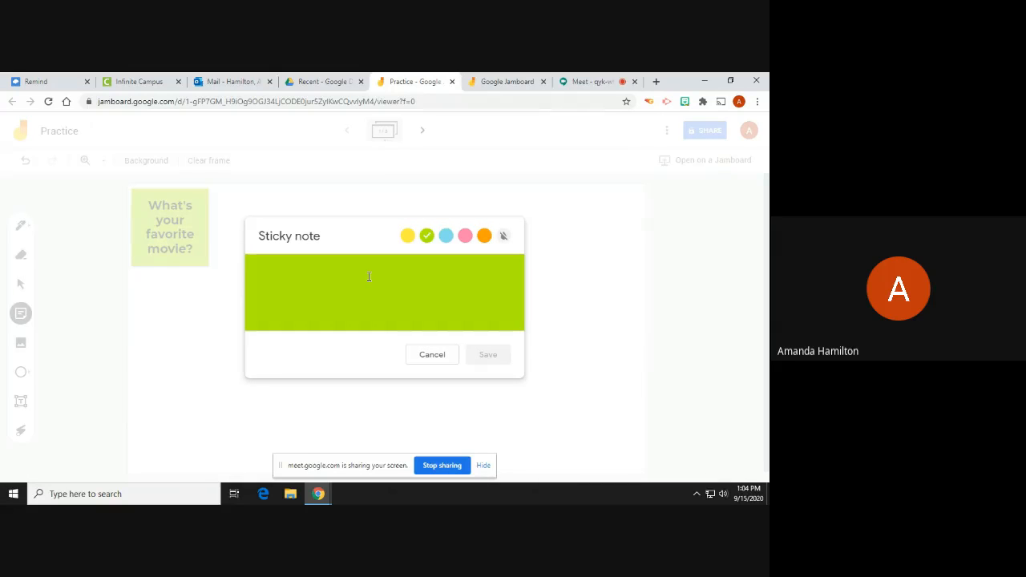
type("Remember the Titans")
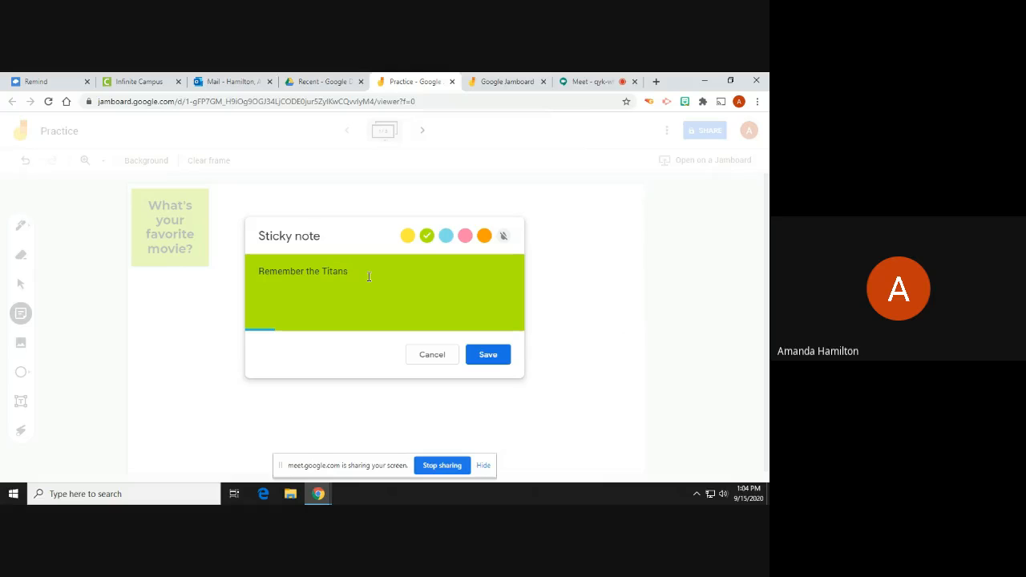
left_click(446, 236)
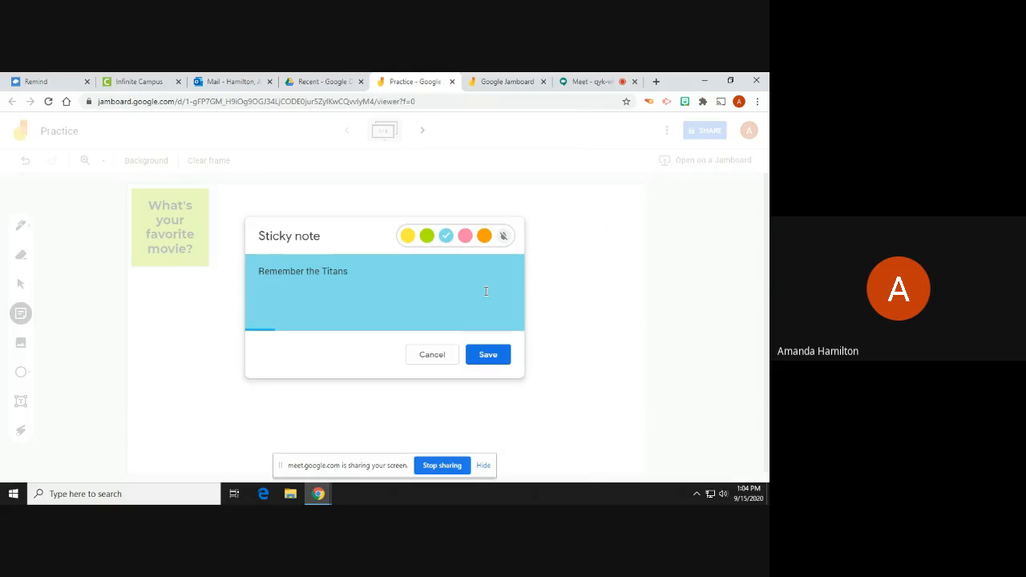
type("AH")
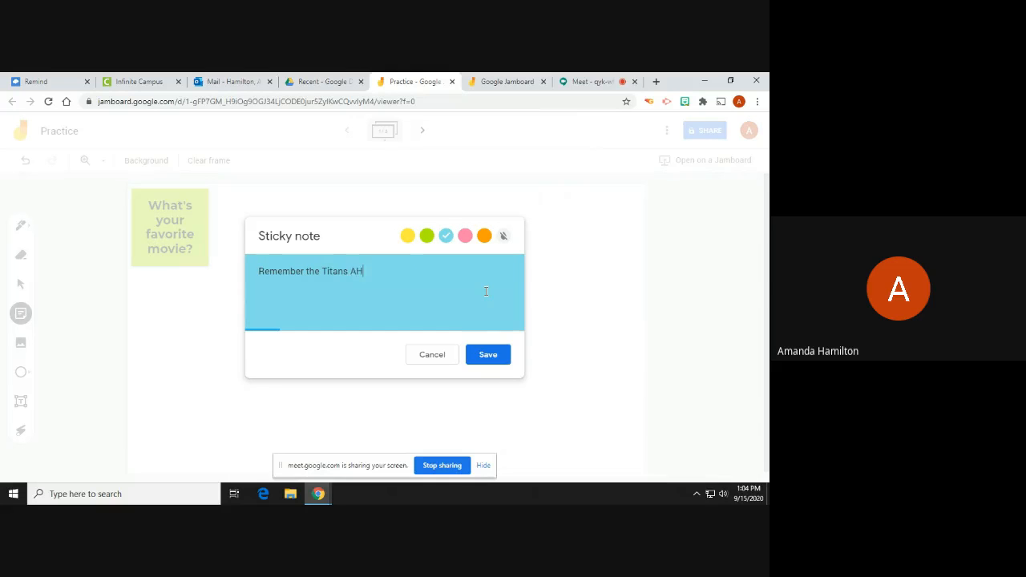
left_click(488, 360)
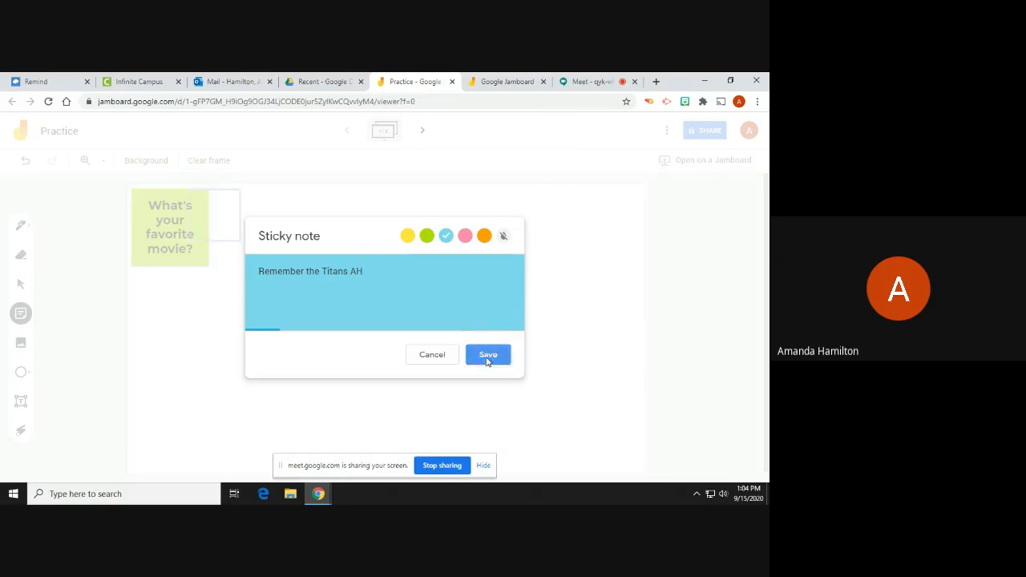
left_click(431, 360)
Enlarge the blue answer note and place it below the green question note.
left_click(238, 232)
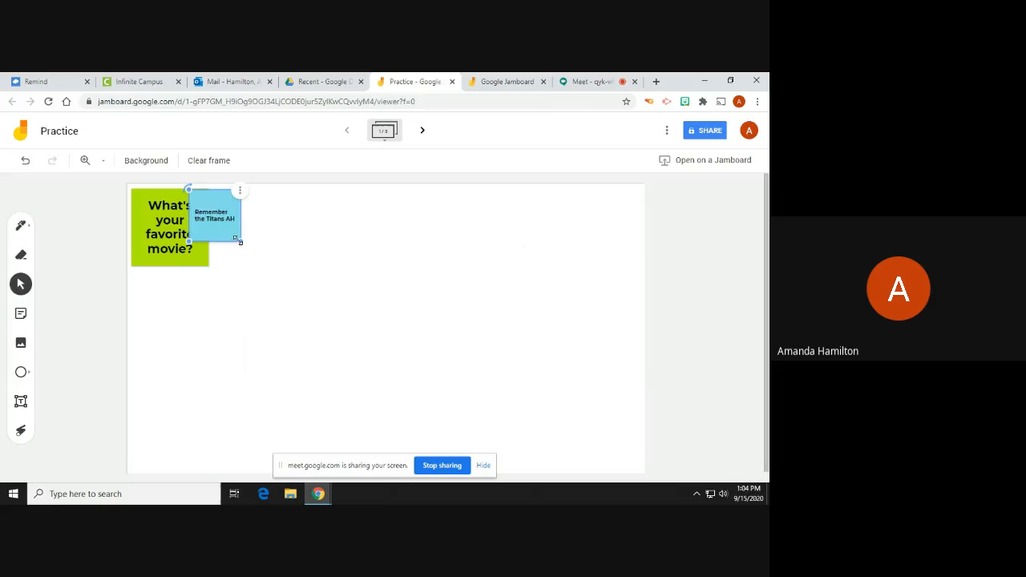
left_click_drag(241, 240, 194, 334)
left_click(405, 299)
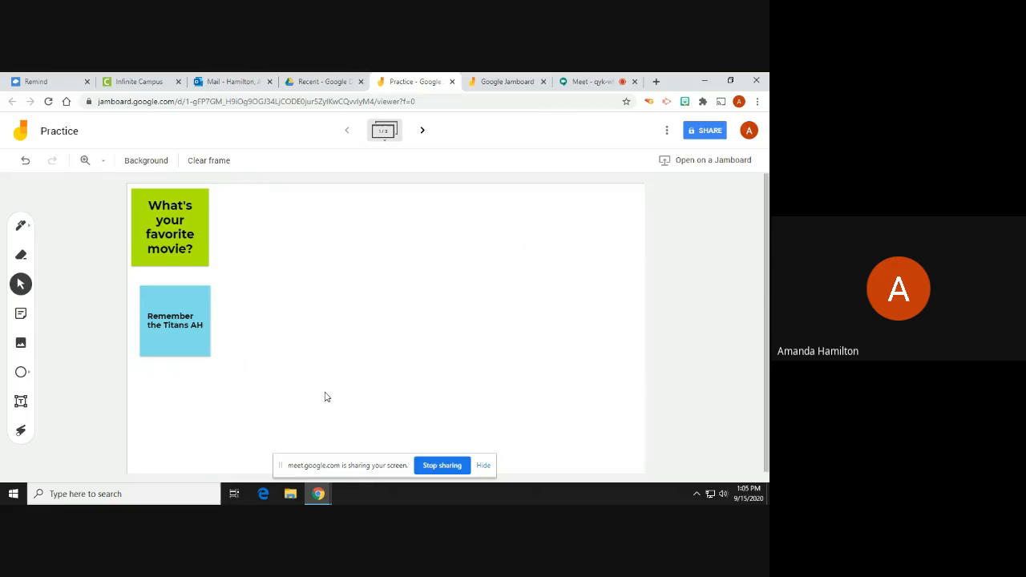
Switch to the Google Meet call and open its additional options, which include the recording control.
left_click(615, 88)
mouse_move(639, 462)
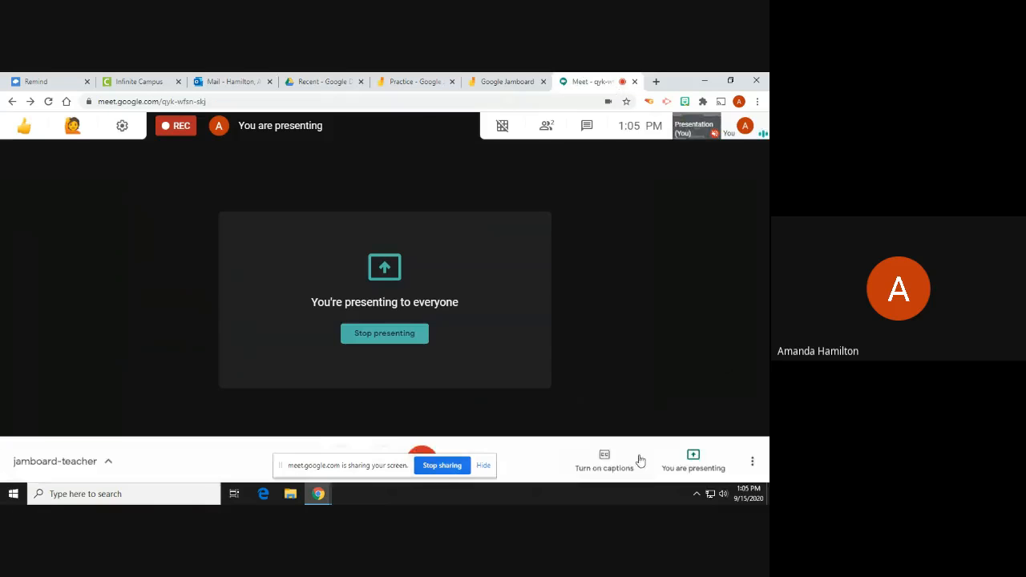
left_click(753, 463)
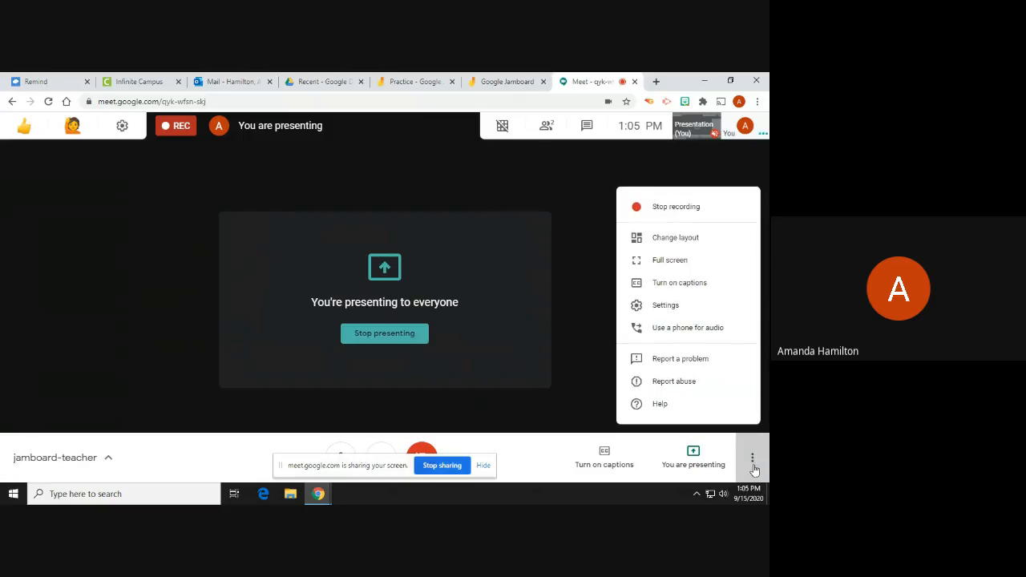